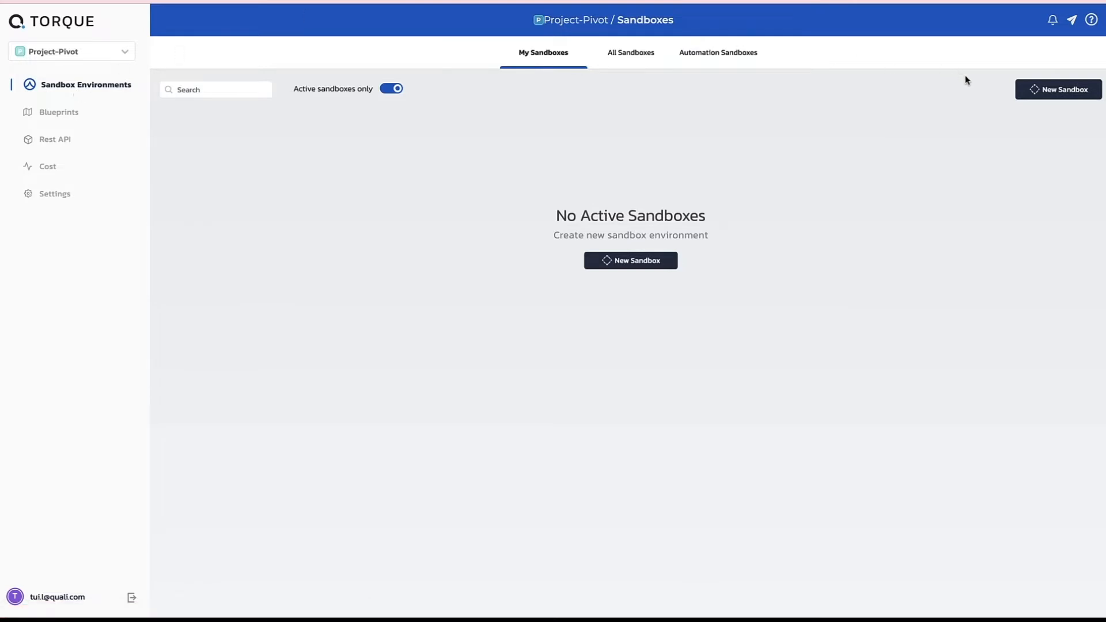
# Step: Start a new sandbox named ex1 and choose the Integration Testing blueprint for it
pyautogui.click(1039, 94)
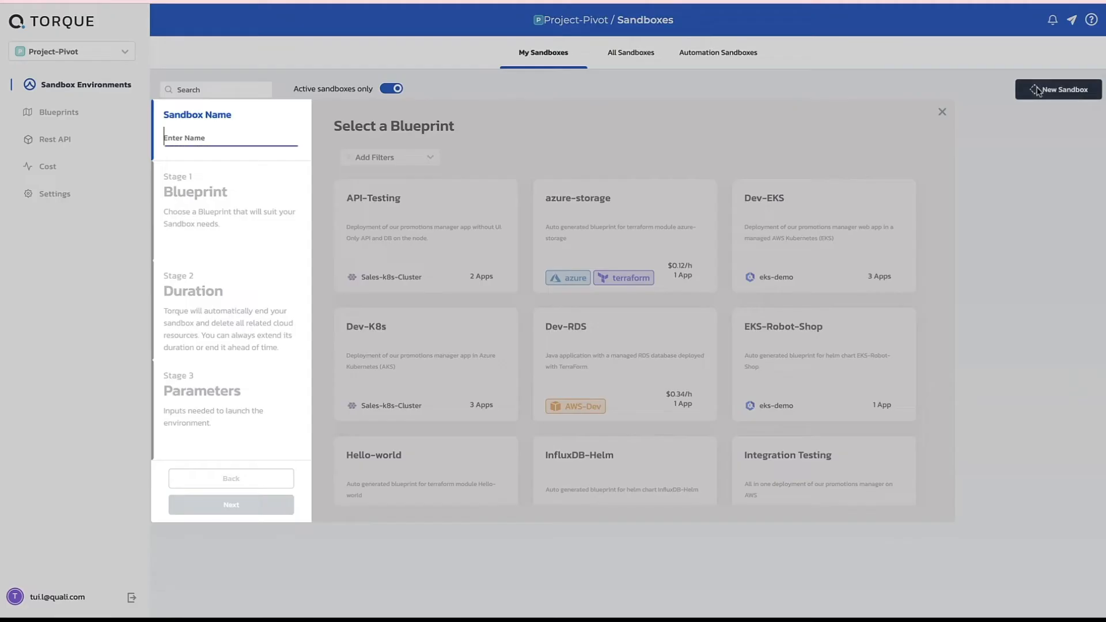
pyautogui.write('ex1')
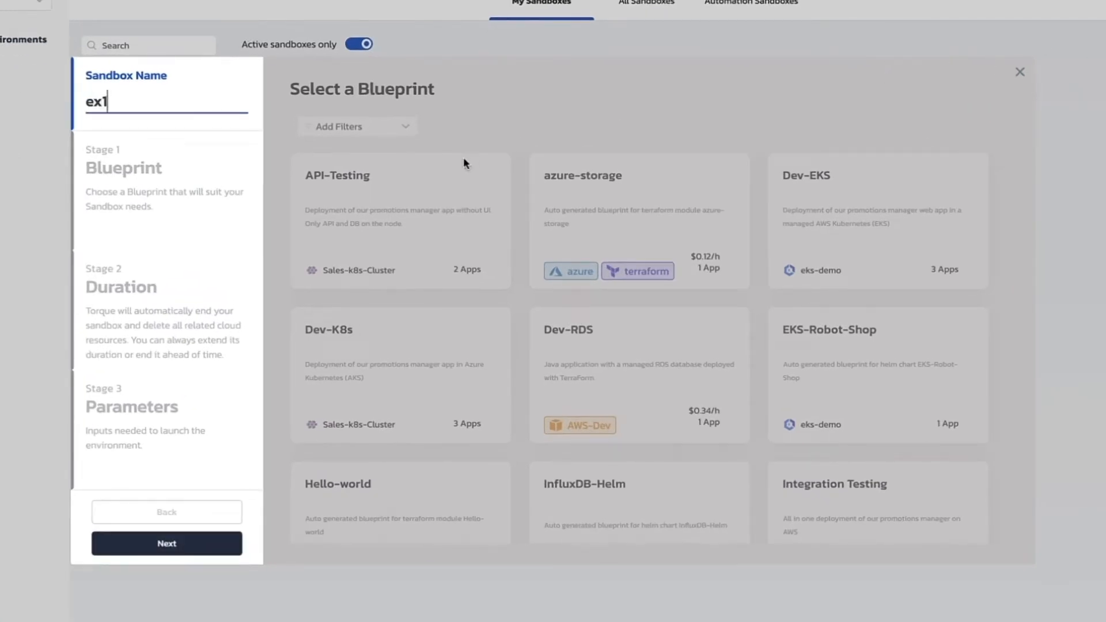
pyautogui.click(166, 543)
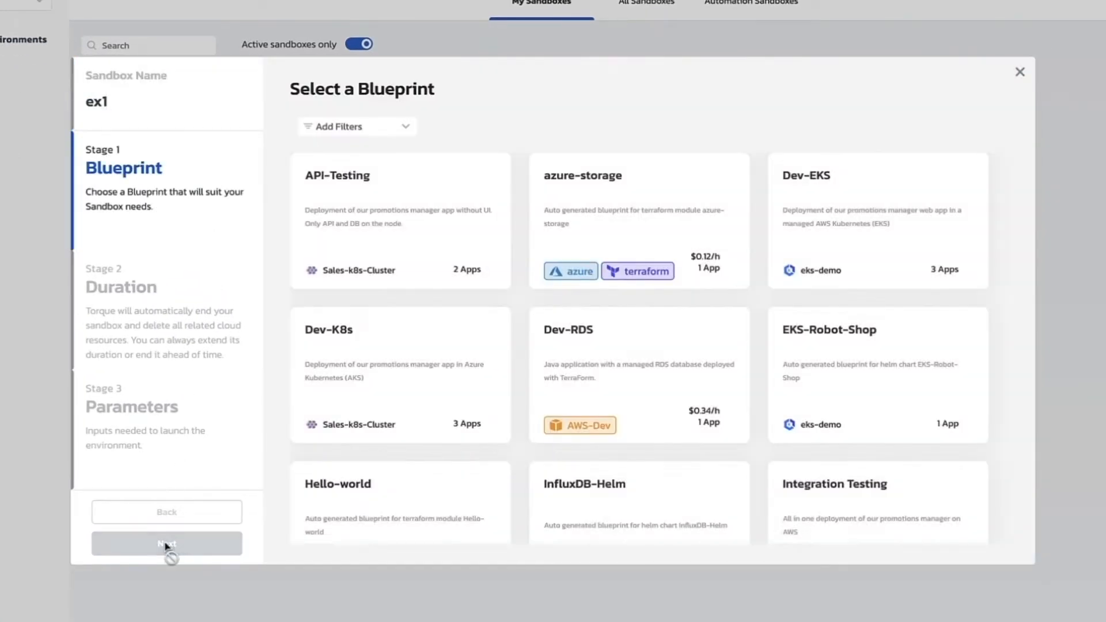
pyautogui.click(879, 484)
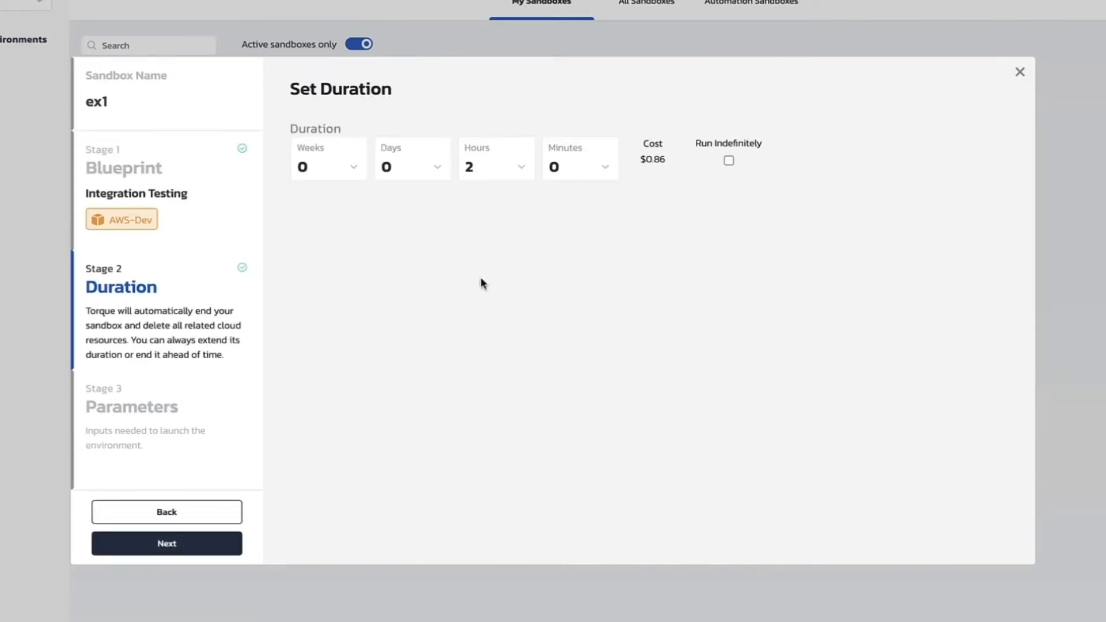
# Step: Set the sandbox duration to 7 hours, keep the default parameters and launch the sandbox
pyautogui.click(522, 169)
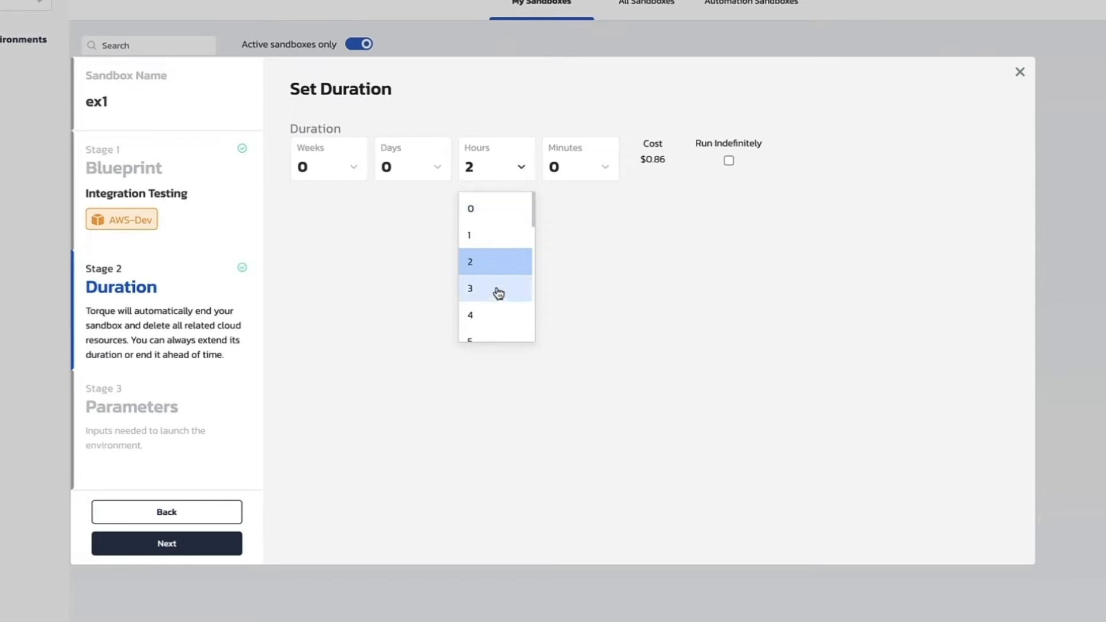
pyautogui.scroll(-2, 499, 310)
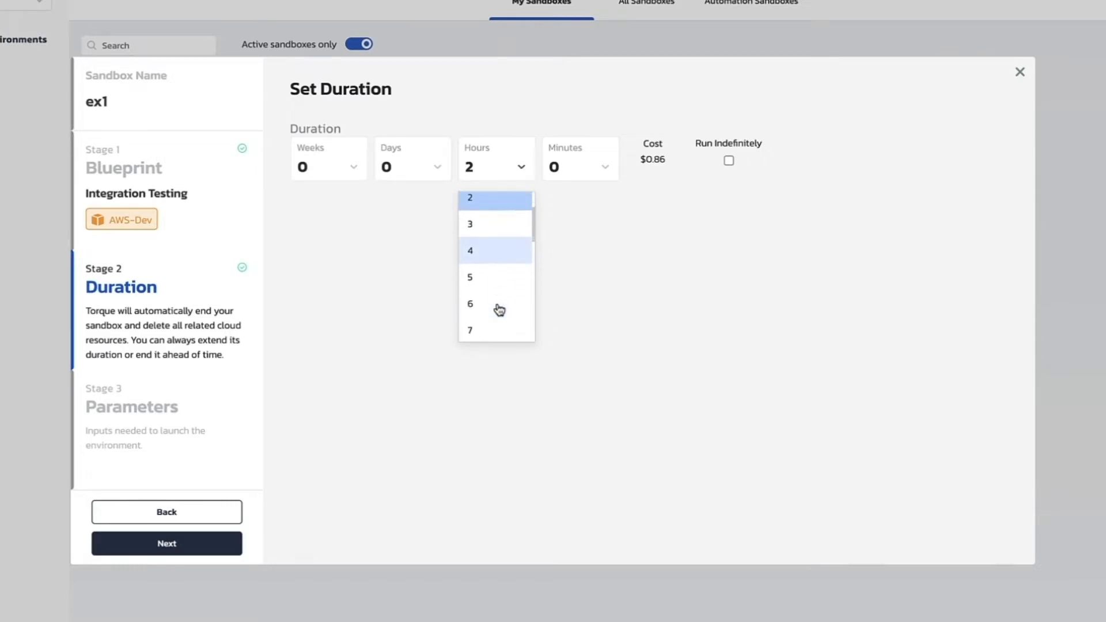
pyautogui.click(494, 326)
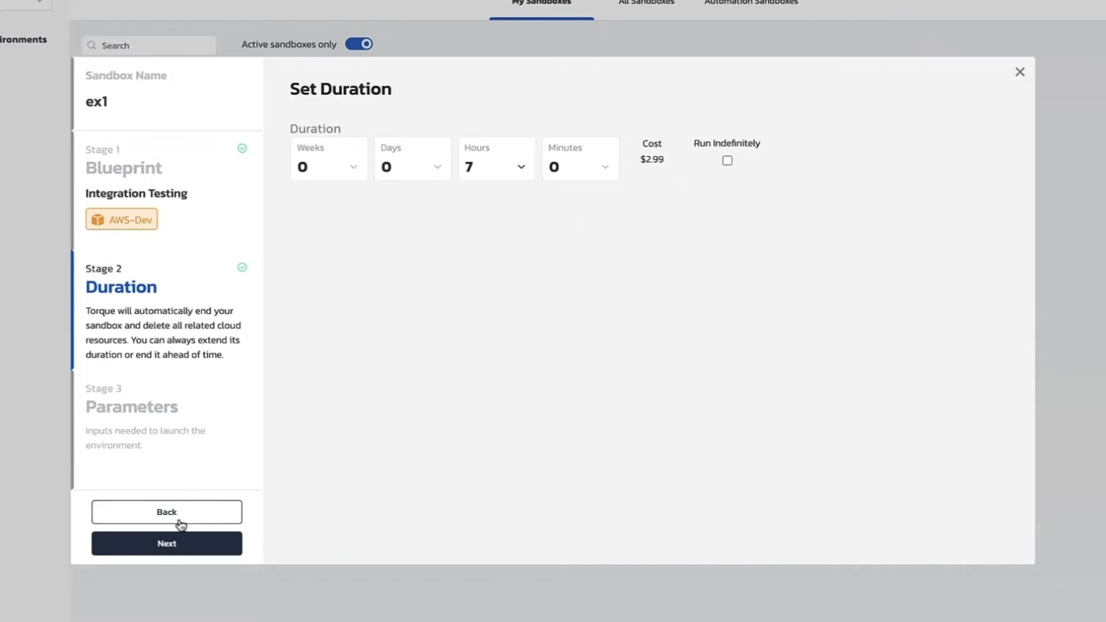
pyautogui.click(174, 554)
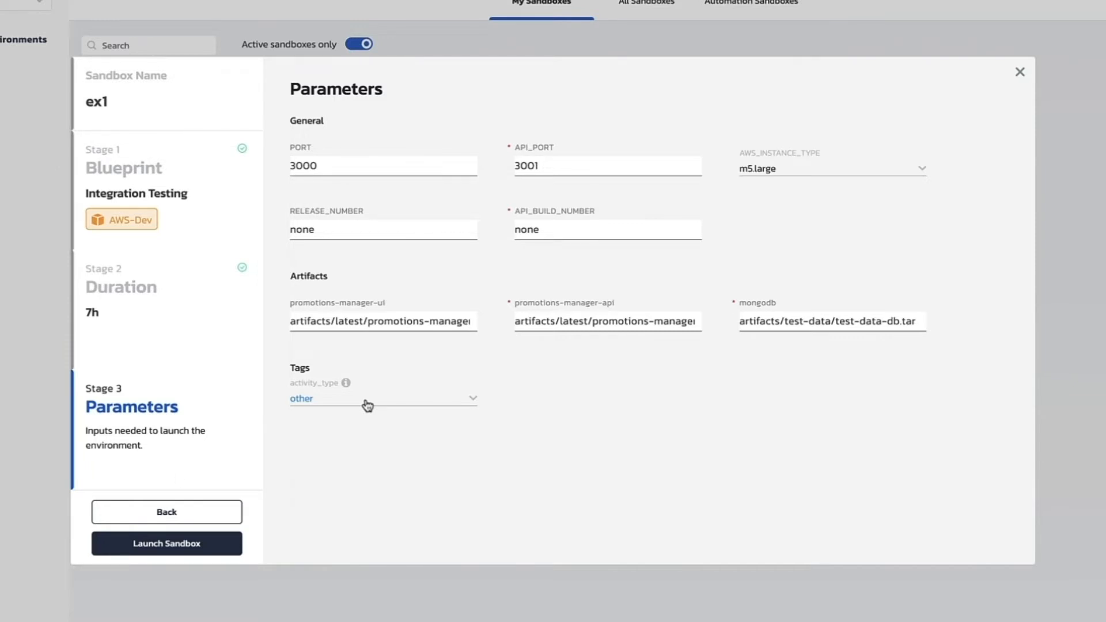
pyautogui.click(155, 550)
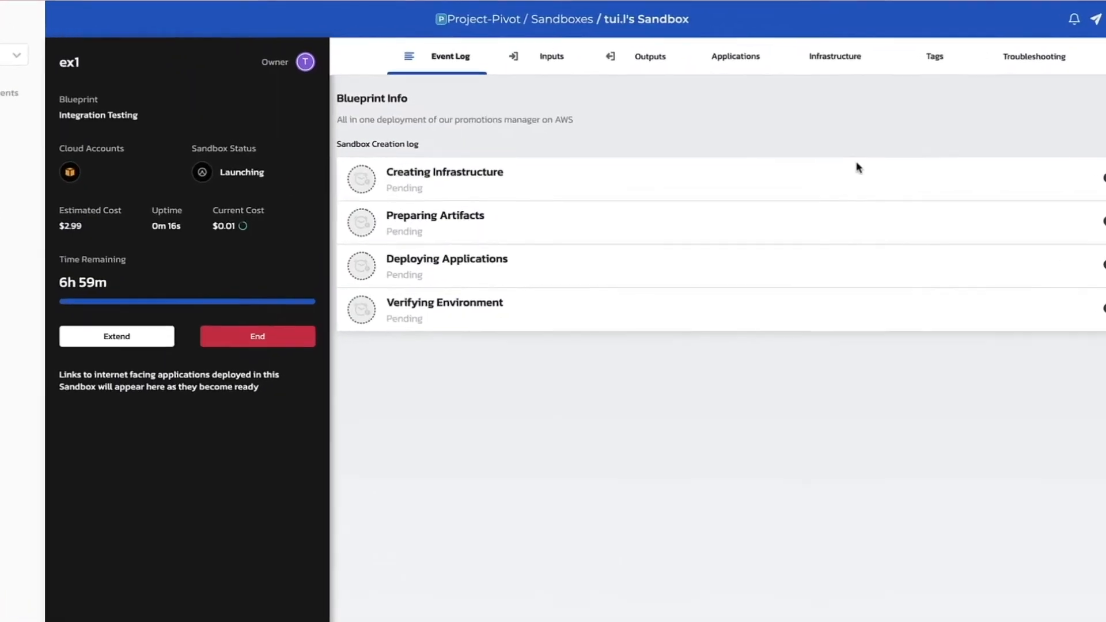
# Step: Review the tags of the launching sandbox ex1 and end that sandbox
pyautogui.click(943, 69)
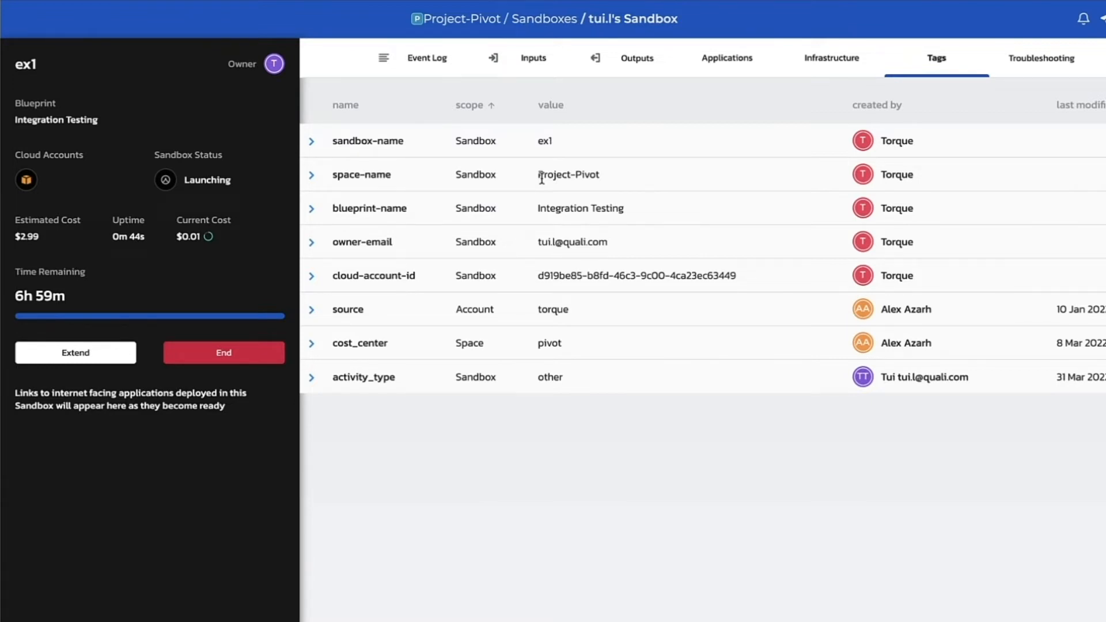
pyautogui.click(203, 359)
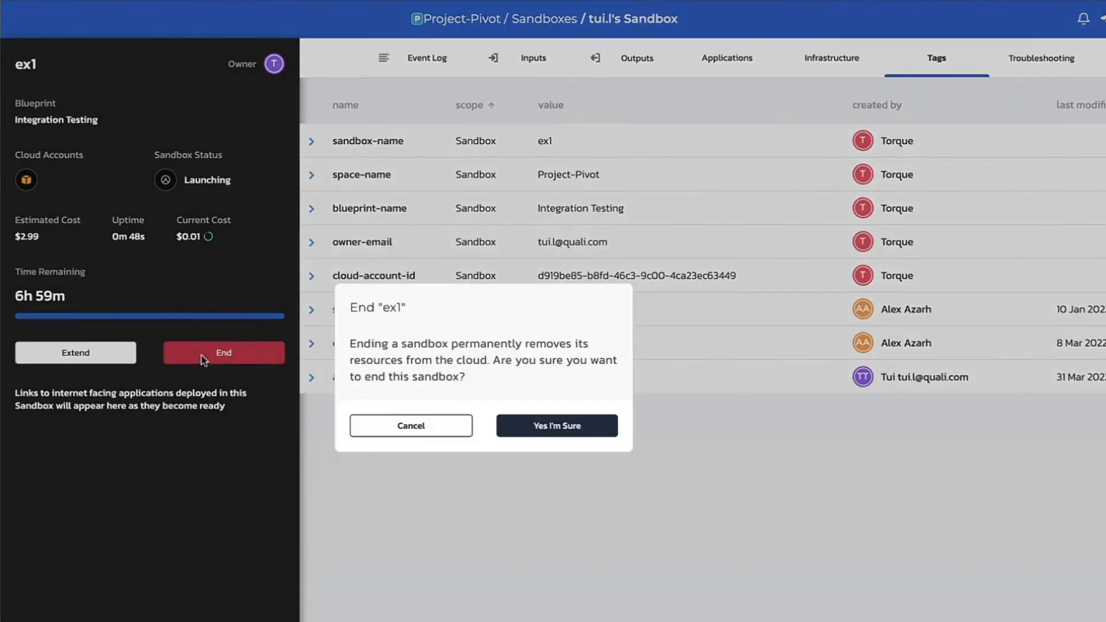
pyautogui.click(578, 431)
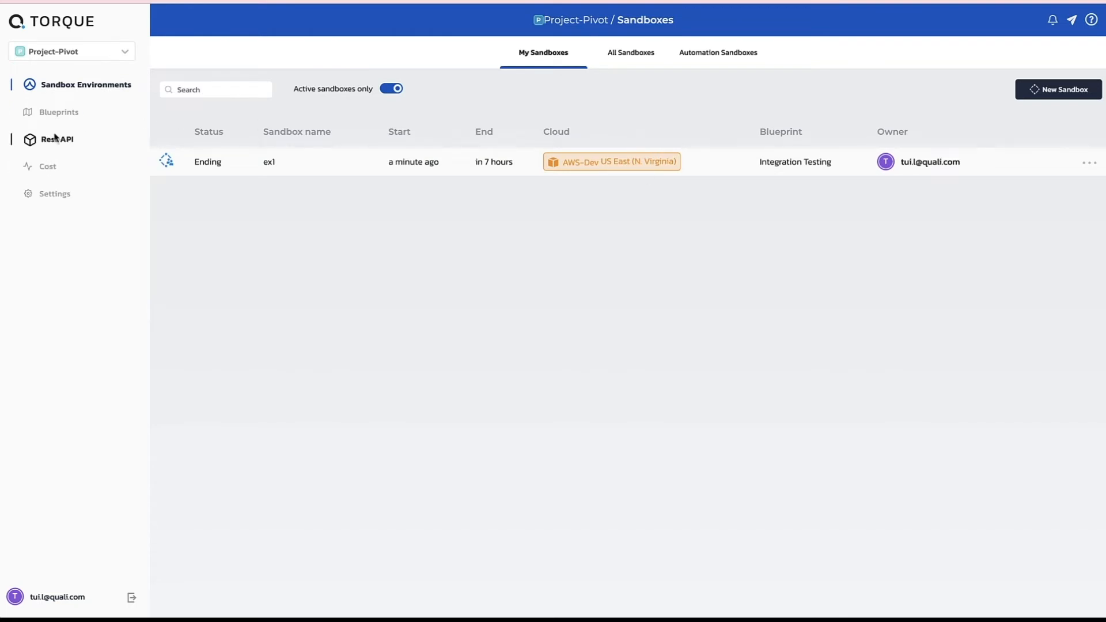
# Step: Replace the unlimited duration policy of the Integration Testing blueprint with a maximum duration of 4 hours
pyautogui.click(56, 116)
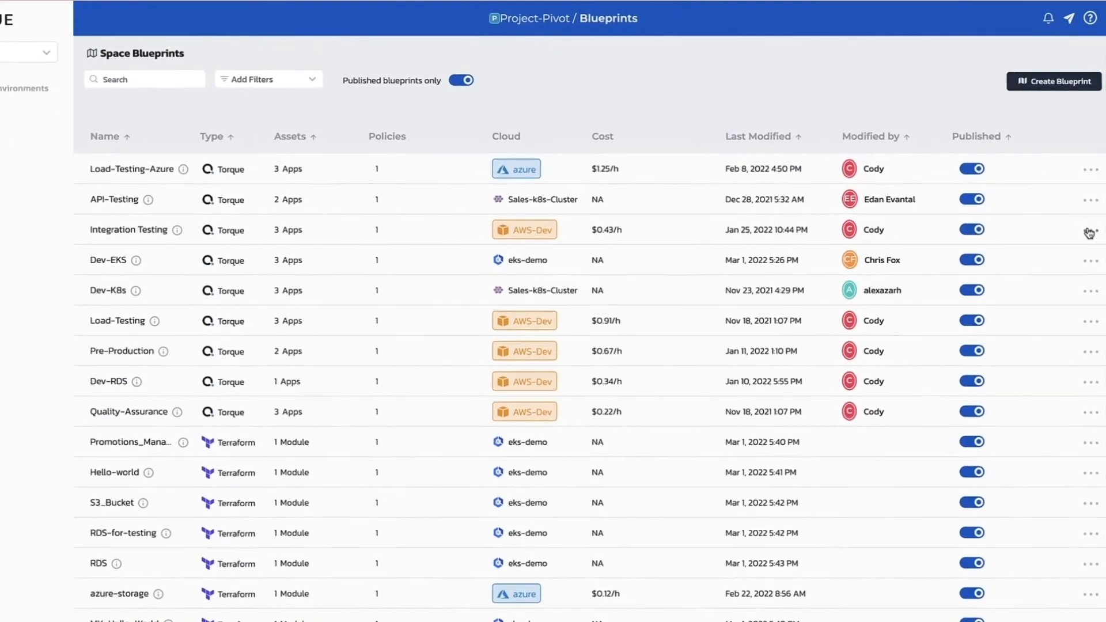
pyautogui.click(1090, 232)
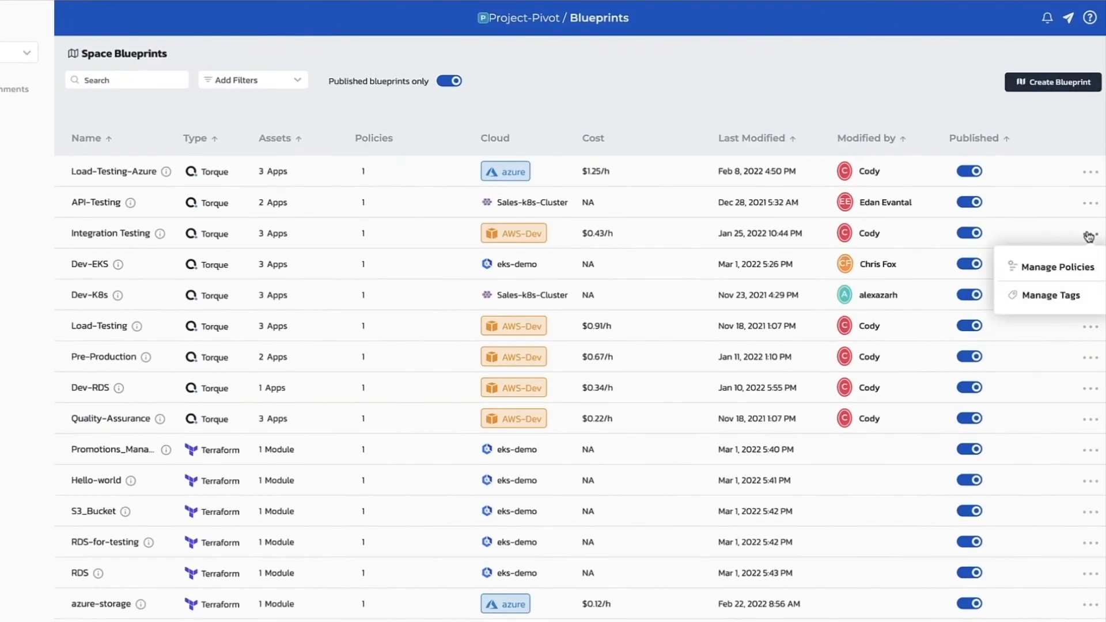
pyautogui.click(1069, 266)
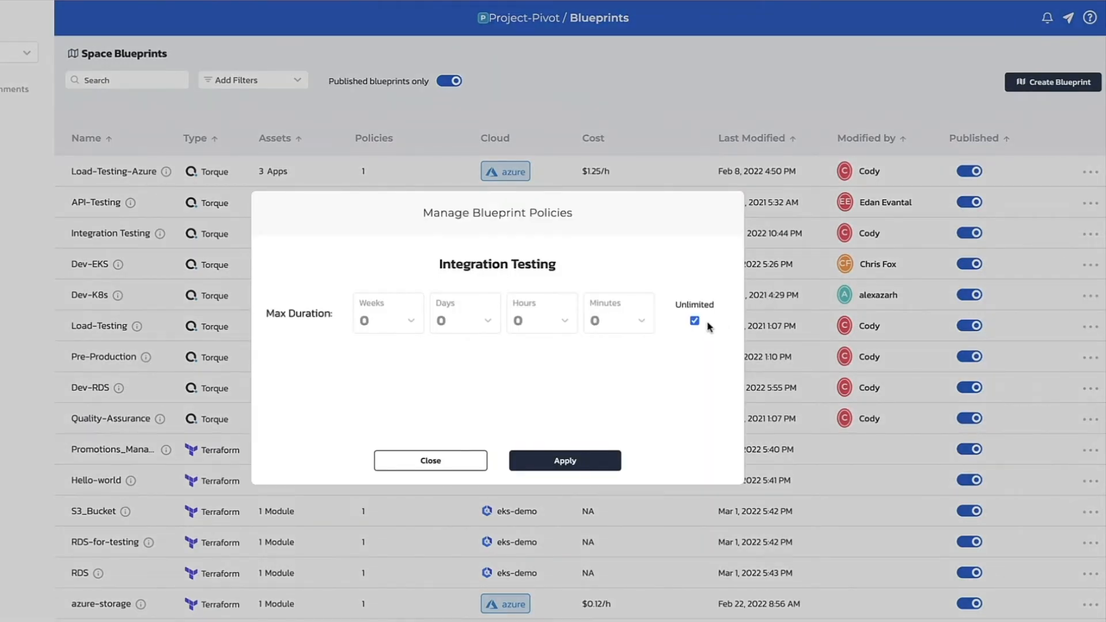
pyautogui.click(695, 322)
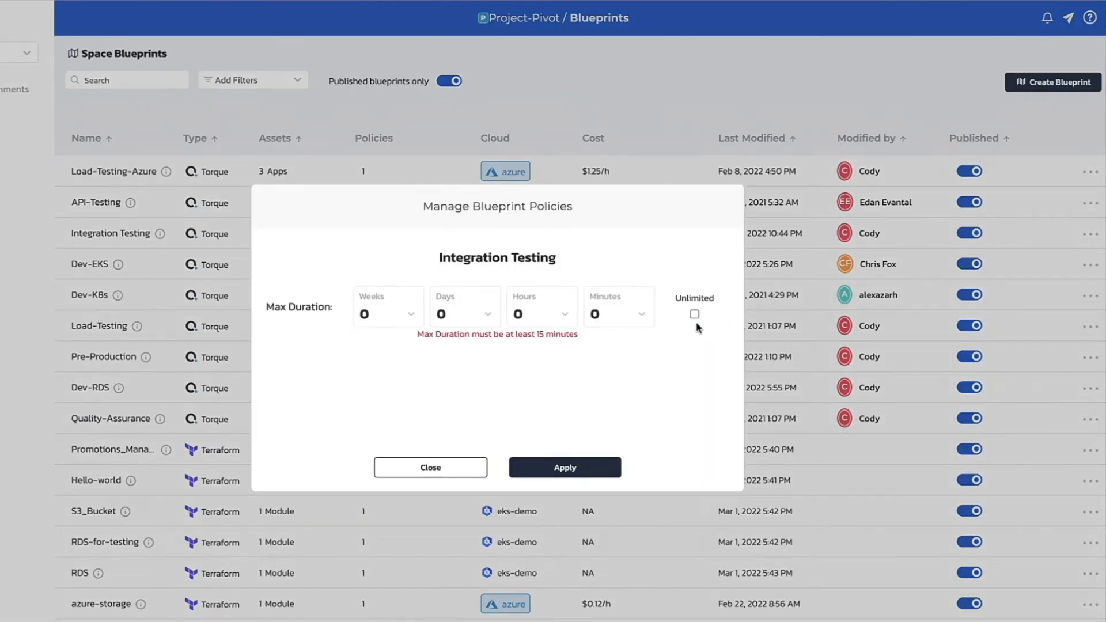
pyautogui.click(564, 317)
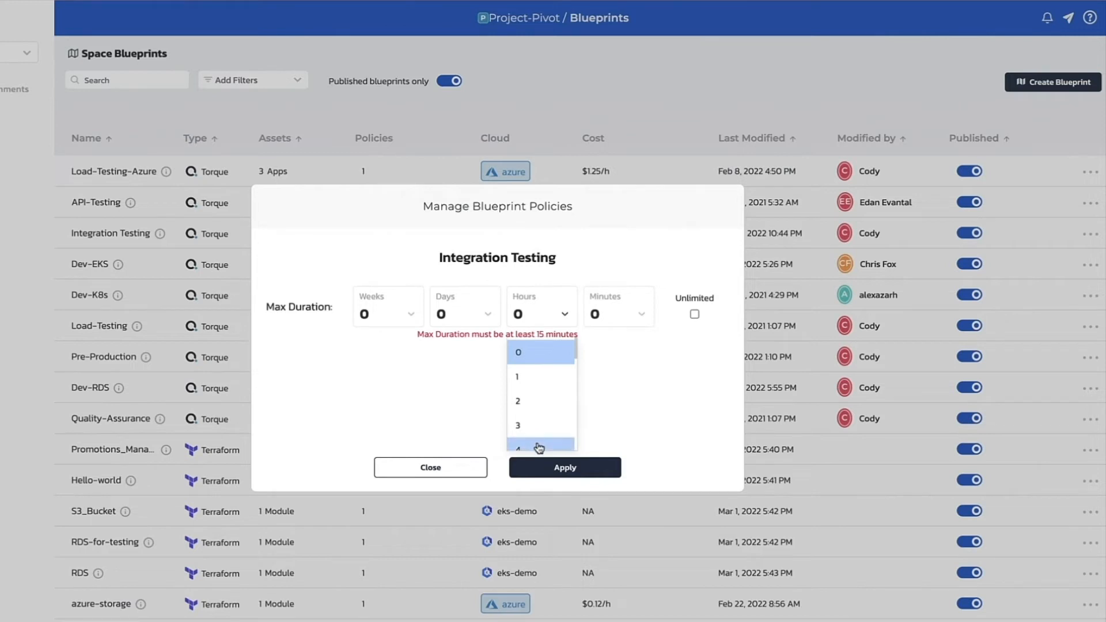
pyautogui.click(538, 447)
pyautogui.click(541, 459)
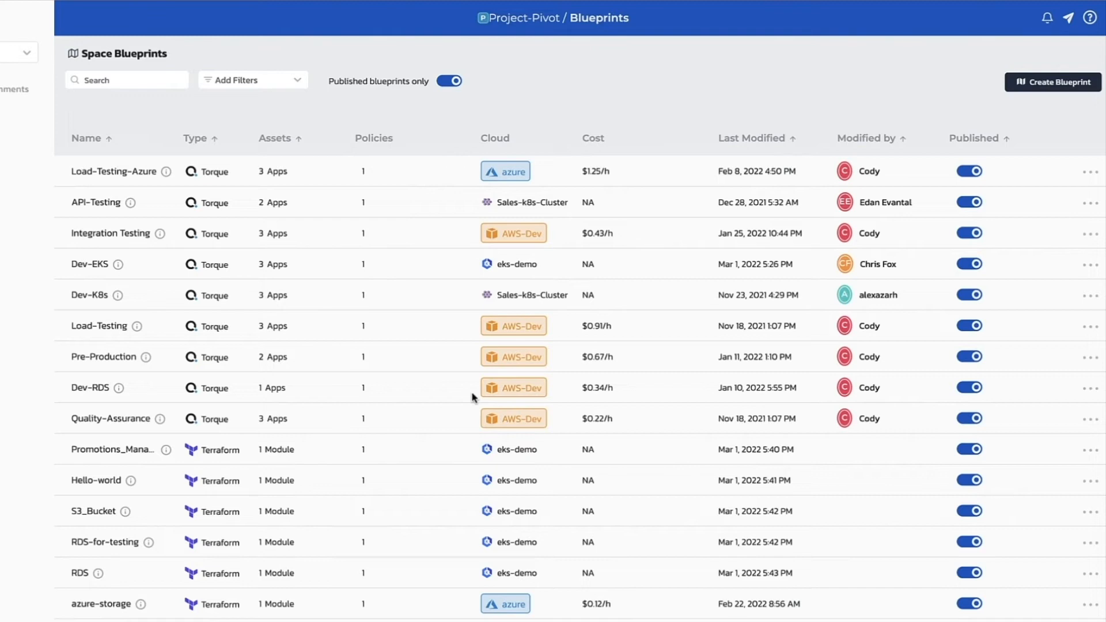
# Step: Create another sandbox named ex1 in the sandbox environments, based on the Integration Testing blueprint
pyautogui.click(121, 89)
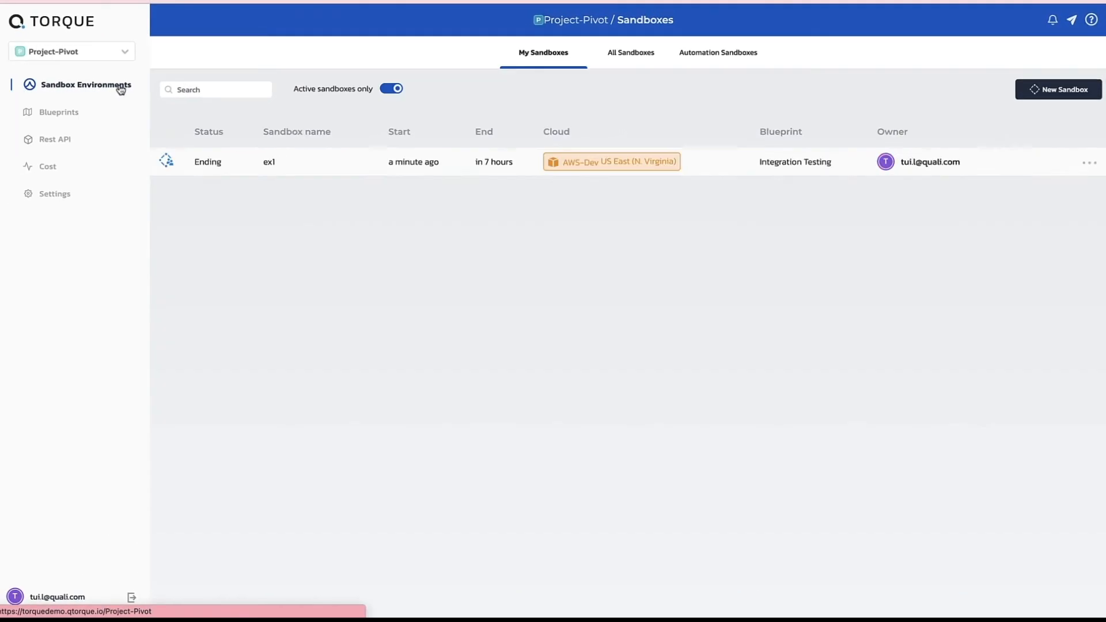
pyautogui.click(1063, 90)
pyautogui.write('e')
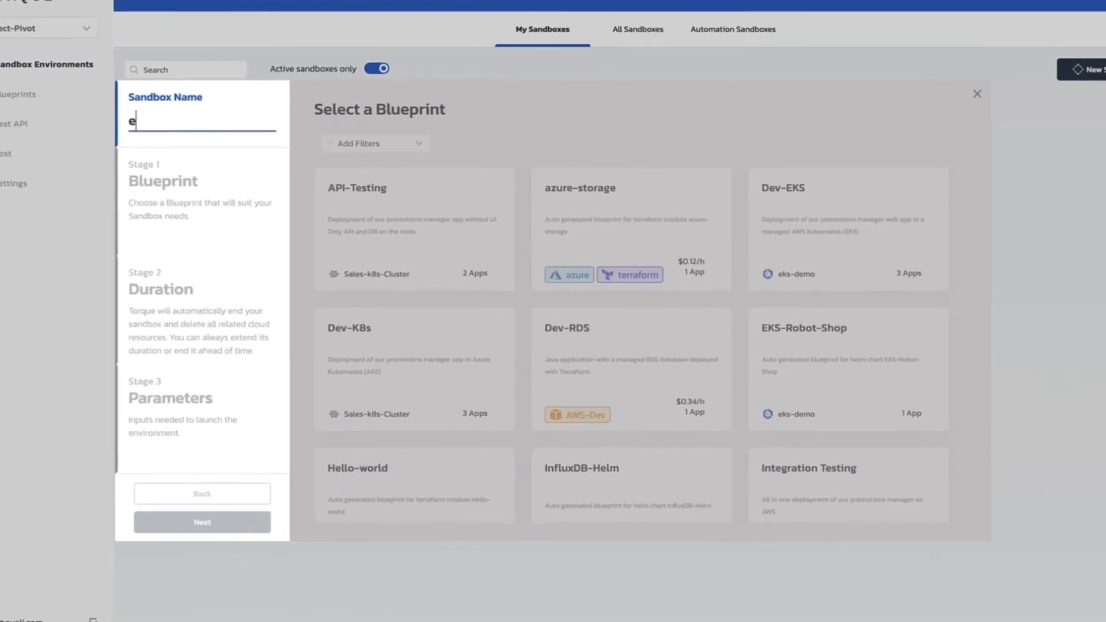
pyautogui.write('x1')
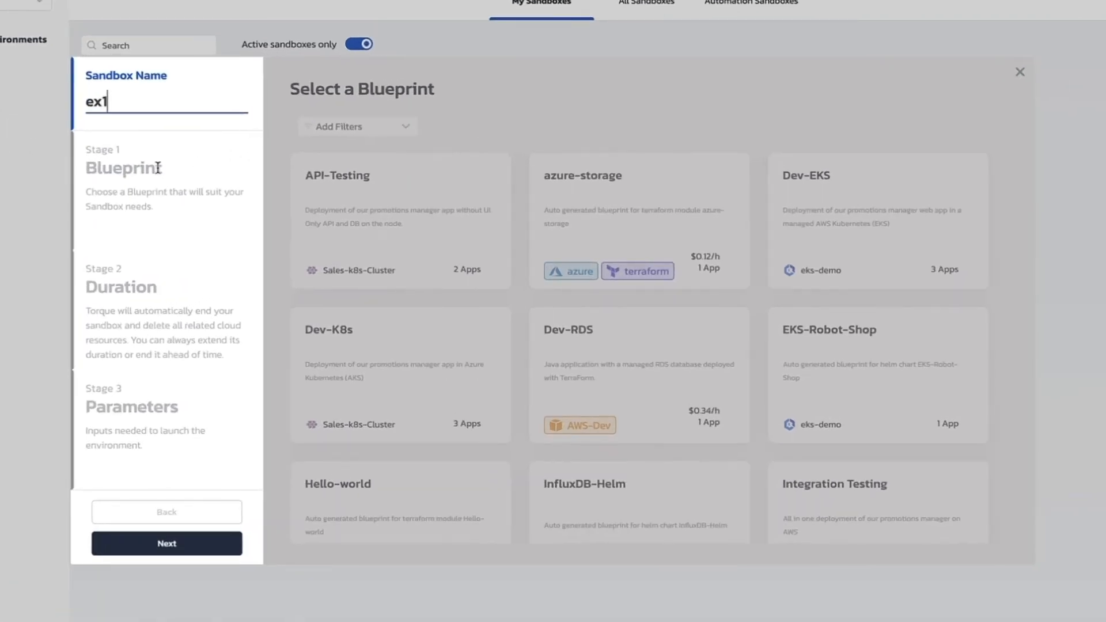
pyautogui.click(132, 545)
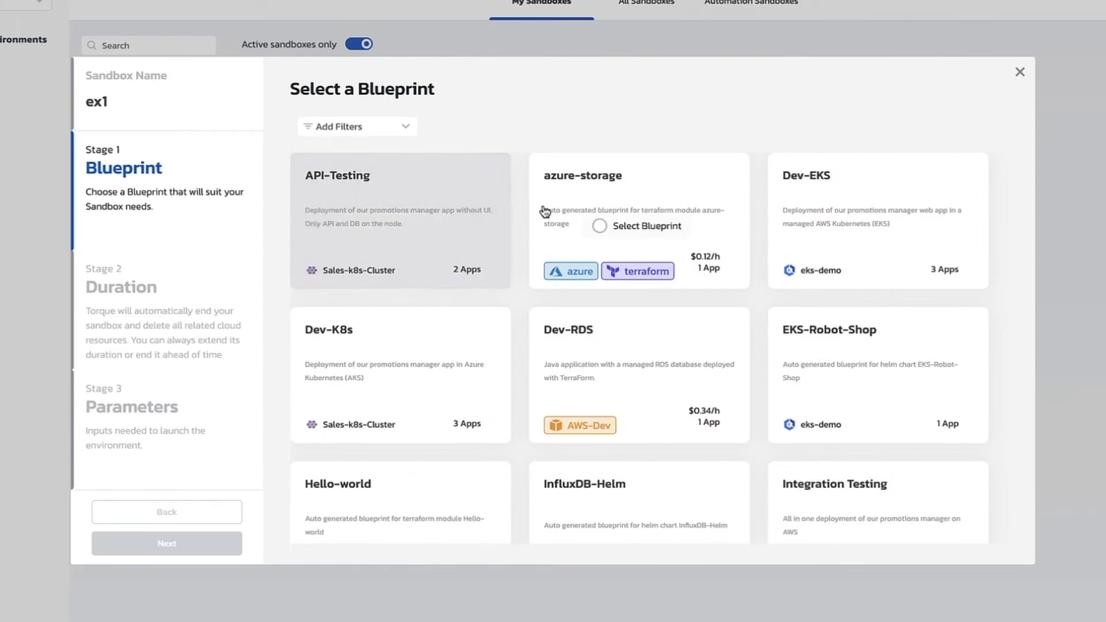
pyautogui.click(836, 530)
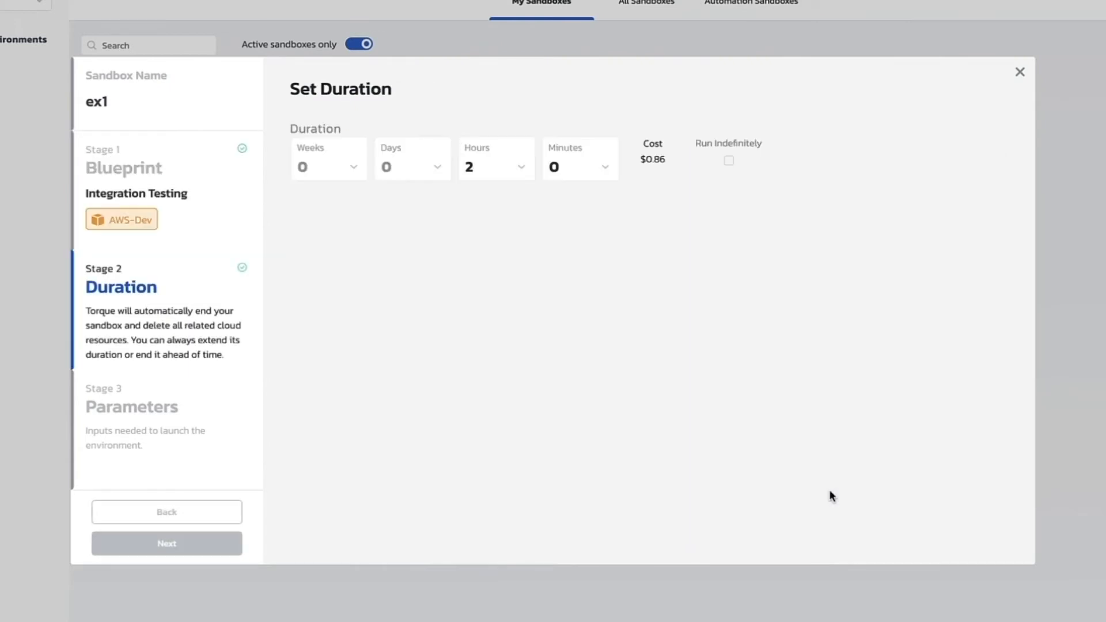
# Step: Try to set the sandbox duration to 7 hours
pyautogui.click(518, 166)
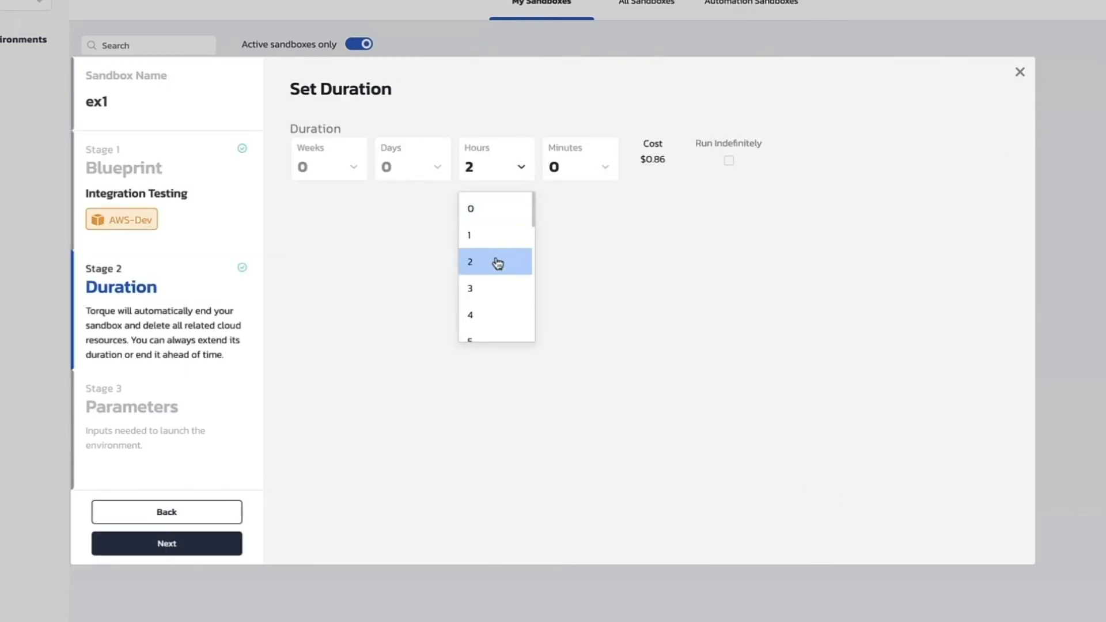
pyautogui.scroll(-2, 494, 266)
pyautogui.click(480, 306)
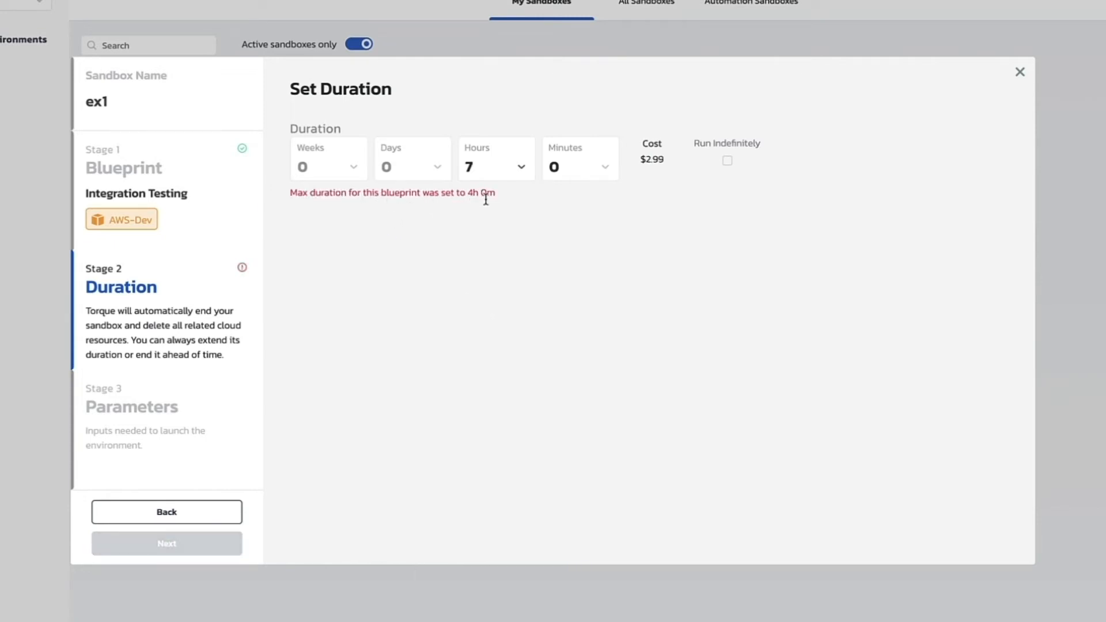
# Step: Set the sandbox duration to 4 hours and launch it with the default parameters
pyautogui.click(519, 169)
pyautogui.click(493, 314)
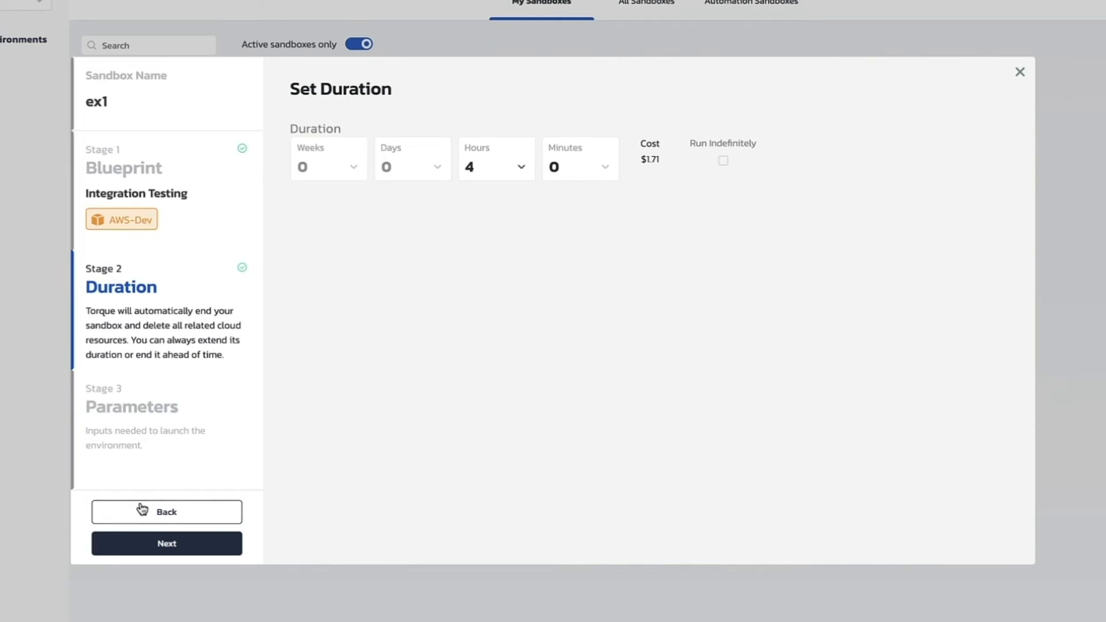
pyautogui.click(143, 542)
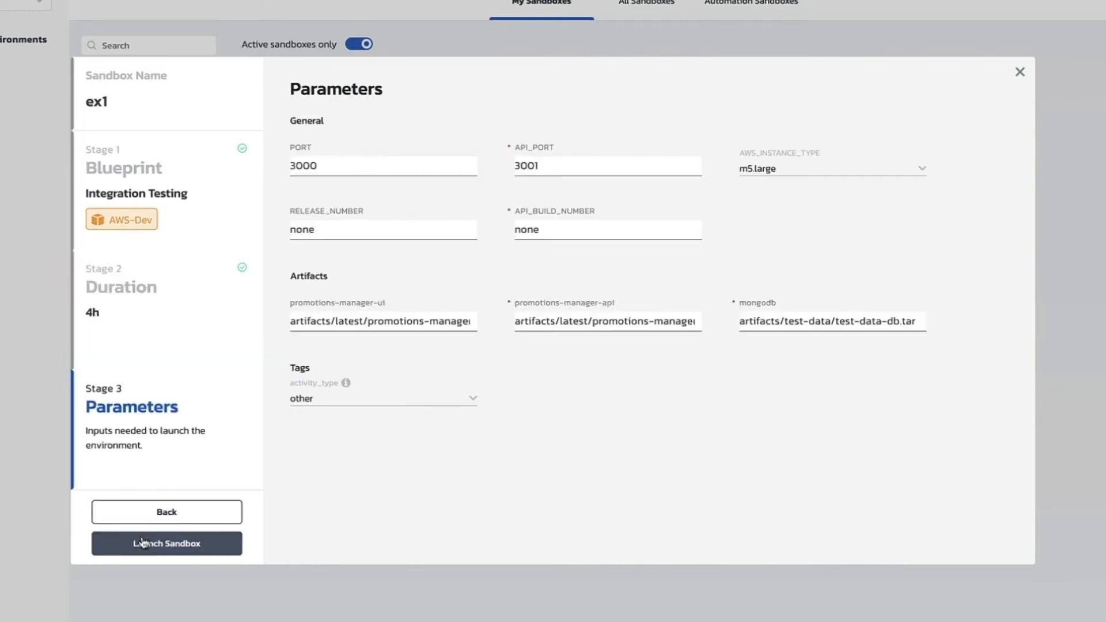
pyautogui.click(166, 552)
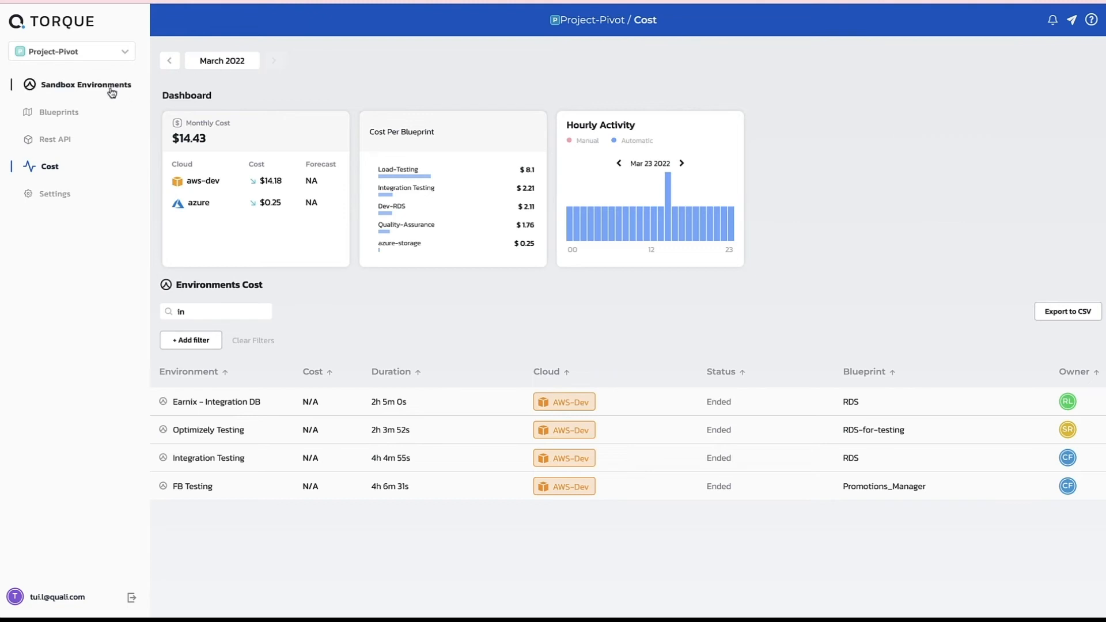
# Step: Check the maximum duration policy of the API-Testing blueprint without changing it
pyautogui.click(74, 115)
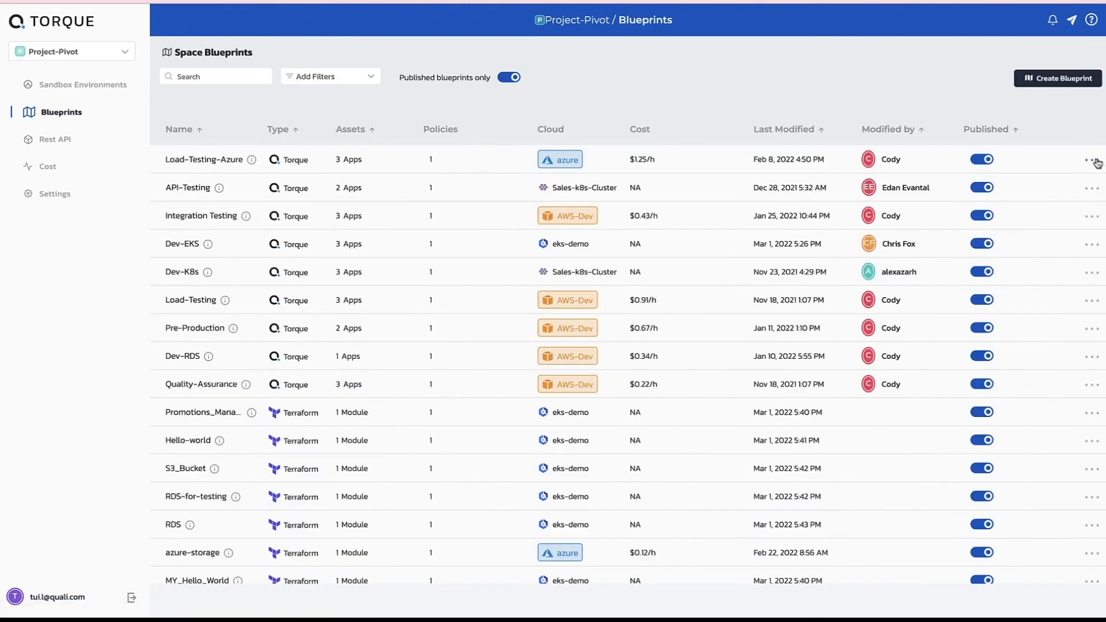
pyautogui.click(1091, 189)
pyautogui.click(1075, 219)
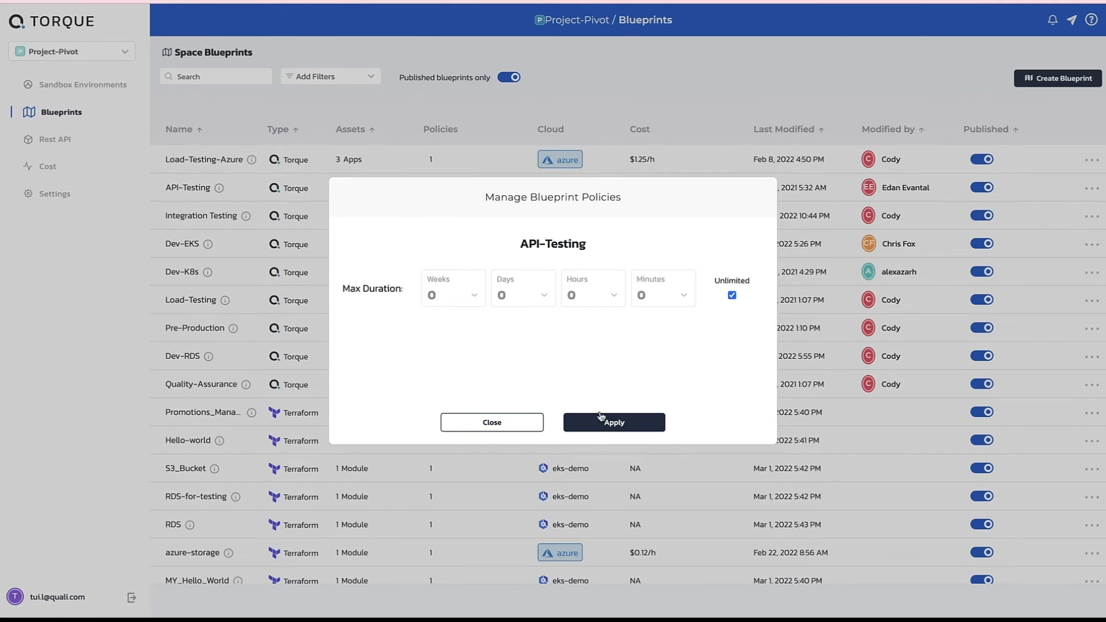
pyautogui.click(507, 424)
# Step: Open the cost overview of the Project-Pivot space
pyautogui.click(49, 166)
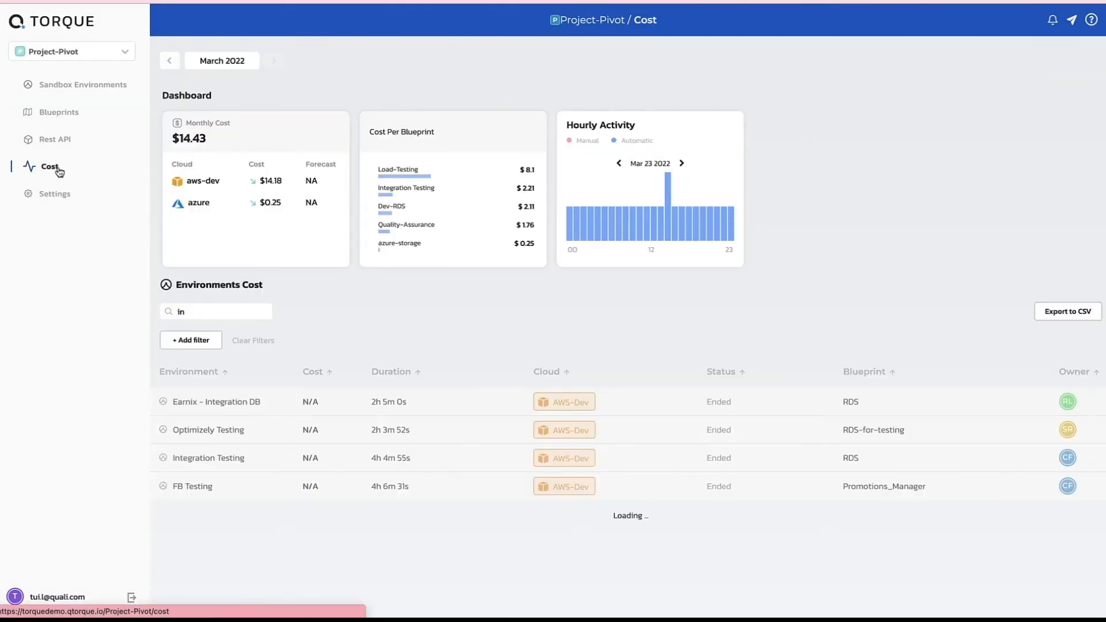